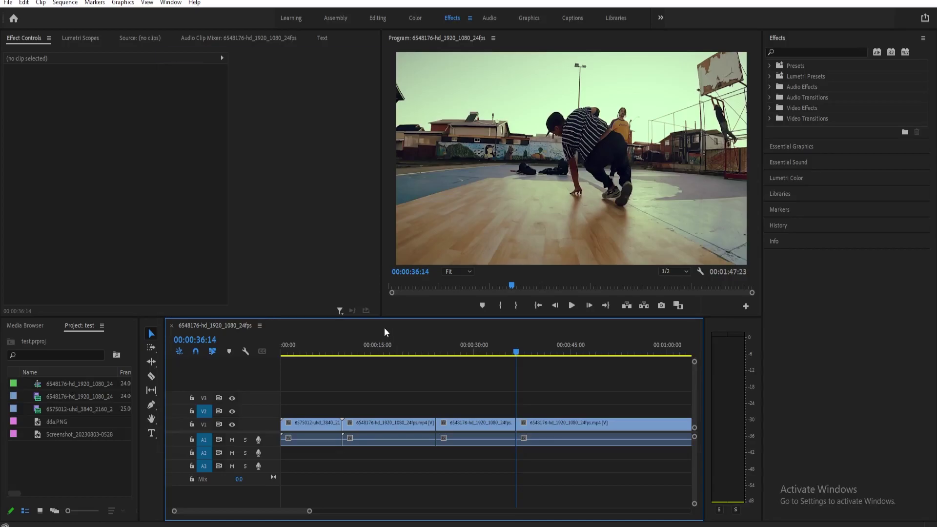
# - Open the sequence's Export Settings with Ctrl+M and show the Format list to check H.264
pyautogui.hotkey('ctrl', 'm')
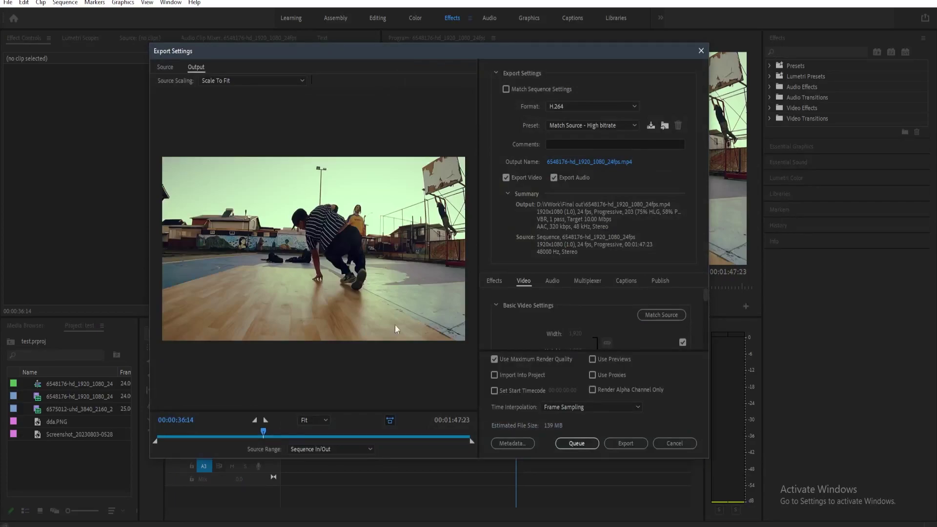
pyautogui.click(558, 106)
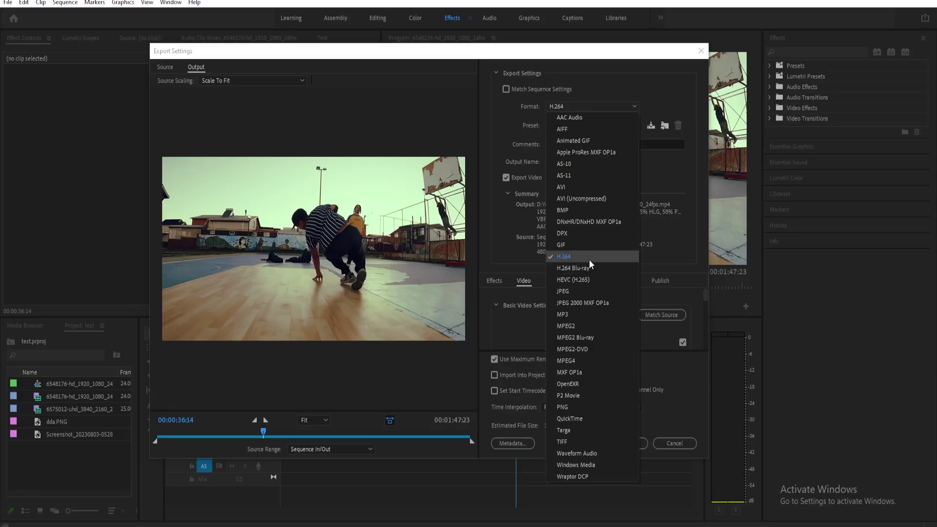
# - Keep H.264, pick the Match Source - Adaptive High Bitrate preset and enable Use Maximum Render Quality
pyautogui.click(611, 108)
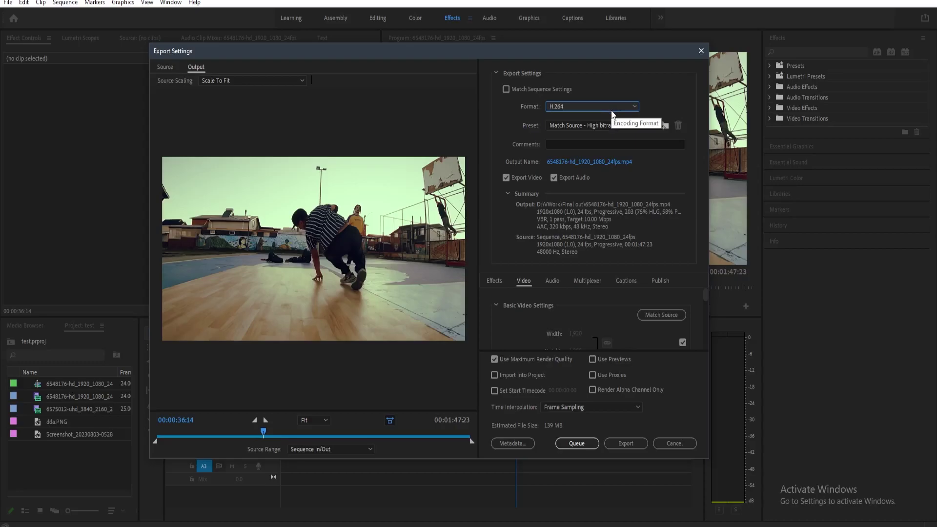
pyautogui.click(606, 128)
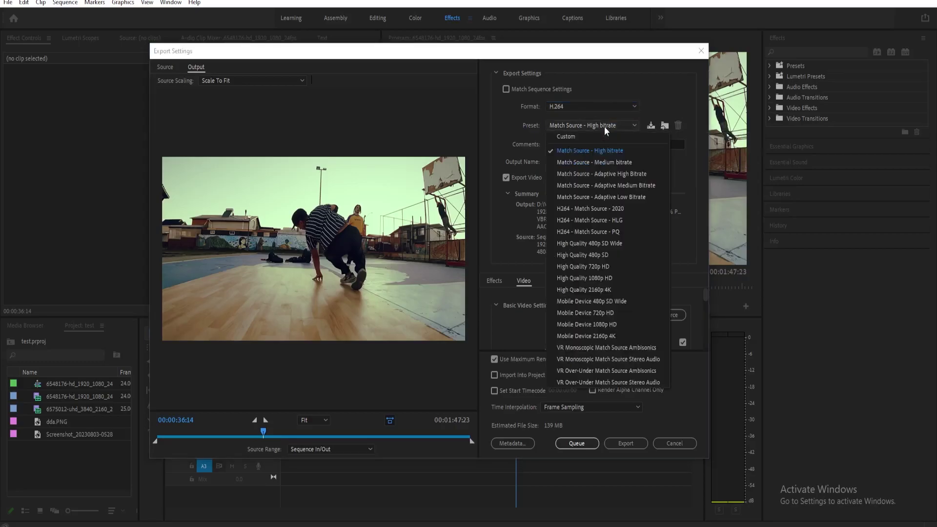
pyautogui.click(603, 174)
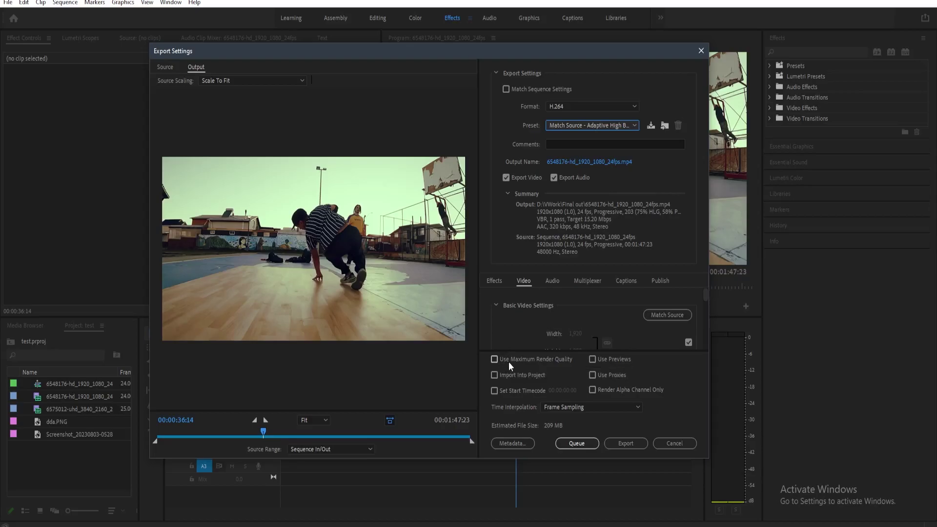
pyautogui.click(528, 361)
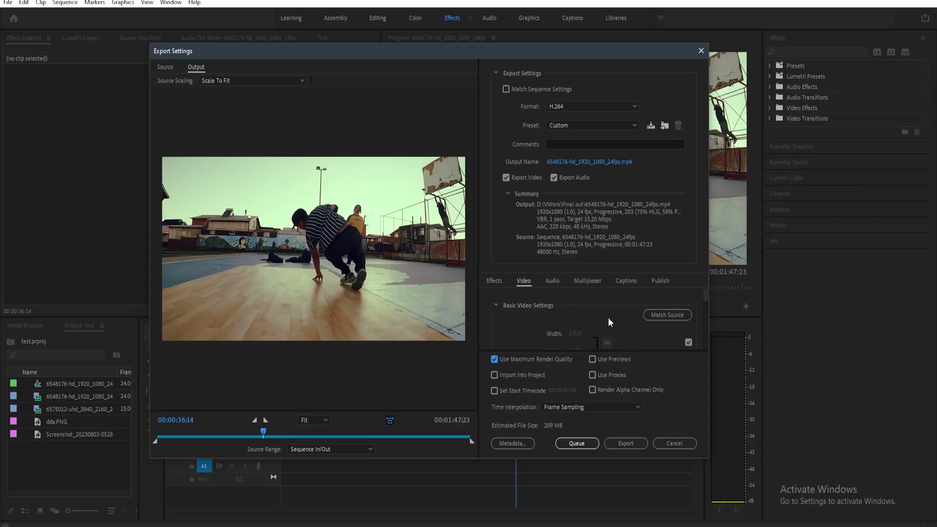
# - Untick Match Source beside the 1920×1080 Width and Height so the frame size is editable
pyautogui.scroll(-1, 576, 322)
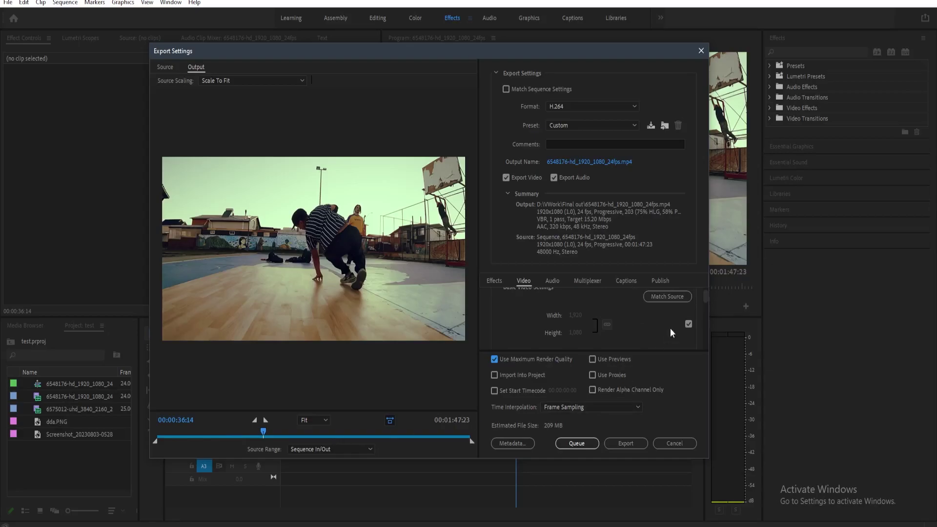
pyautogui.click(688, 324)
# - Enable Render at Maximum Depth and change the H.264 encoding profile from Main to High
pyautogui.scroll(-5, 652, 315)
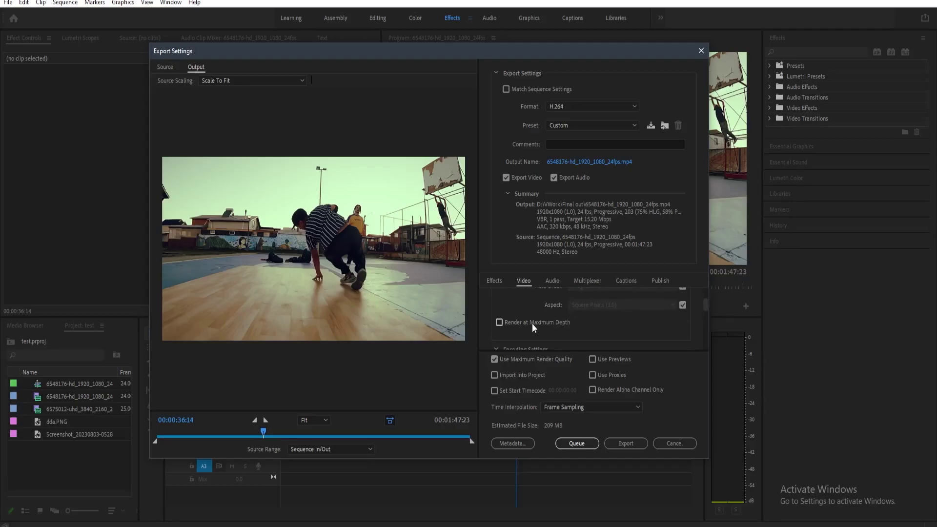
pyautogui.click(551, 323)
pyautogui.scroll(-1, 609, 324)
pyautogui.scroll(-2, 609, 324)
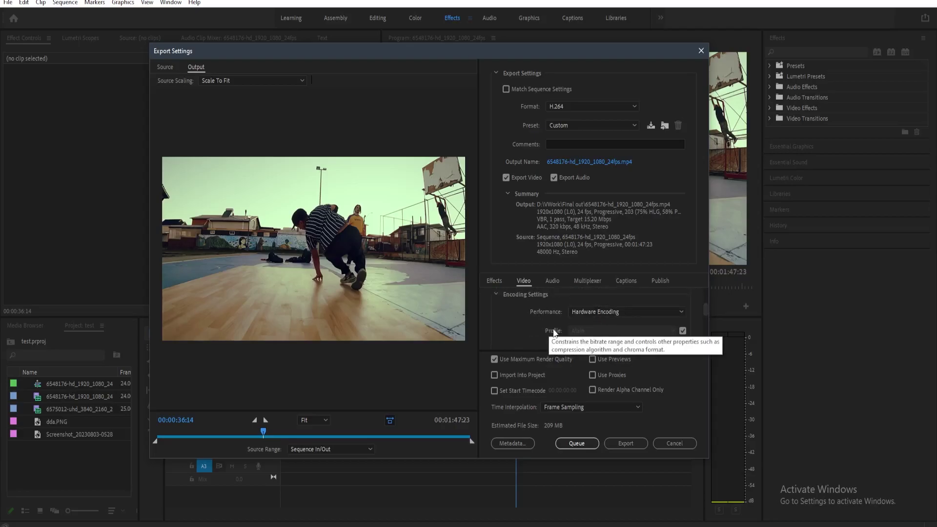
pyautogui.click(684, 331)
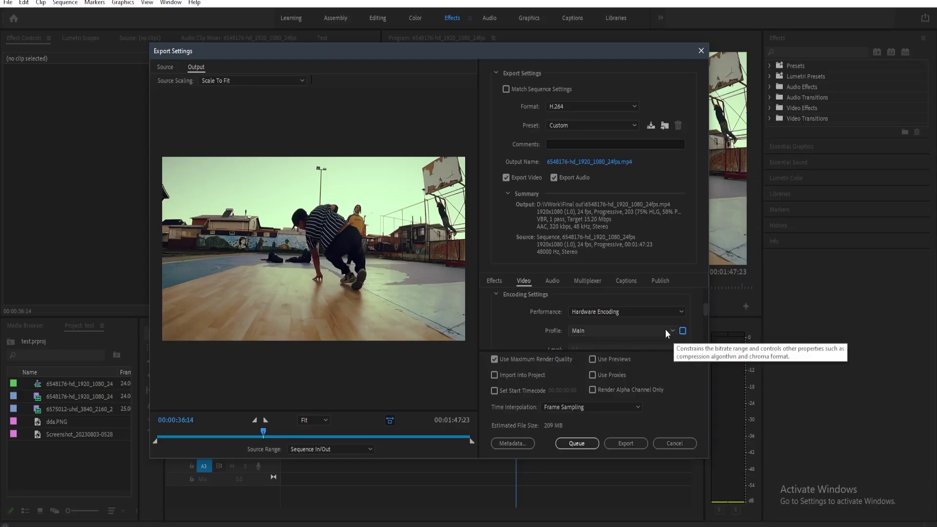
pyautogui.click(666, 329)
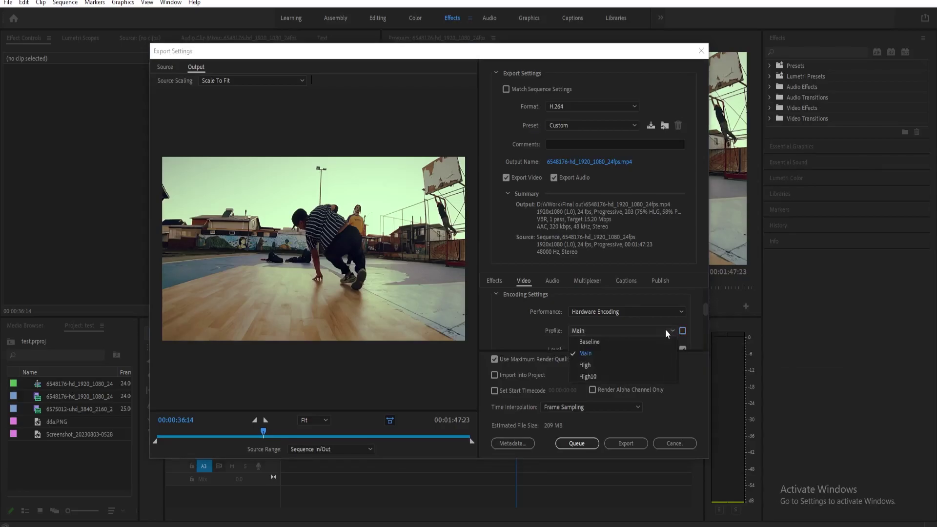
pyautogui.click(647, 362)
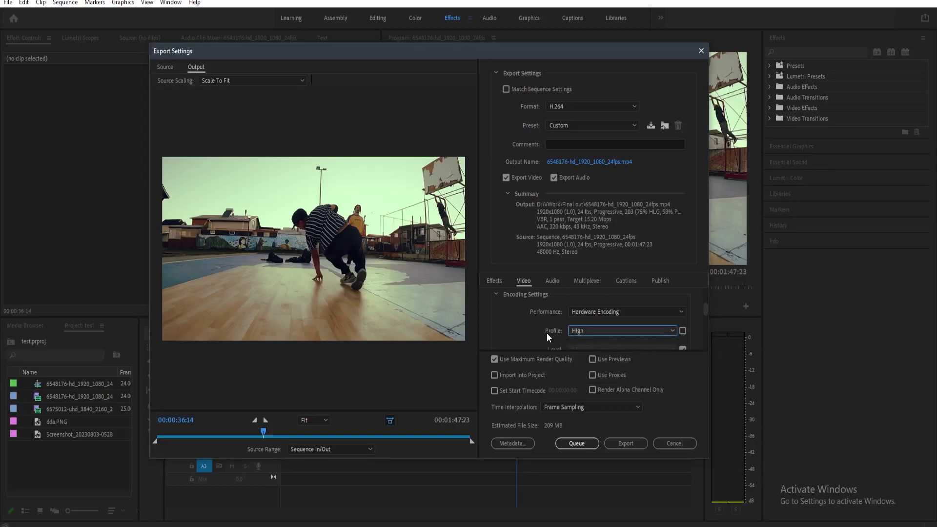
# - Unlock the encoding Level setting and look through its available levels
pyautogui.scroll(-1, 532, 337)
pyautogui.scroll(-1, 539, 335)
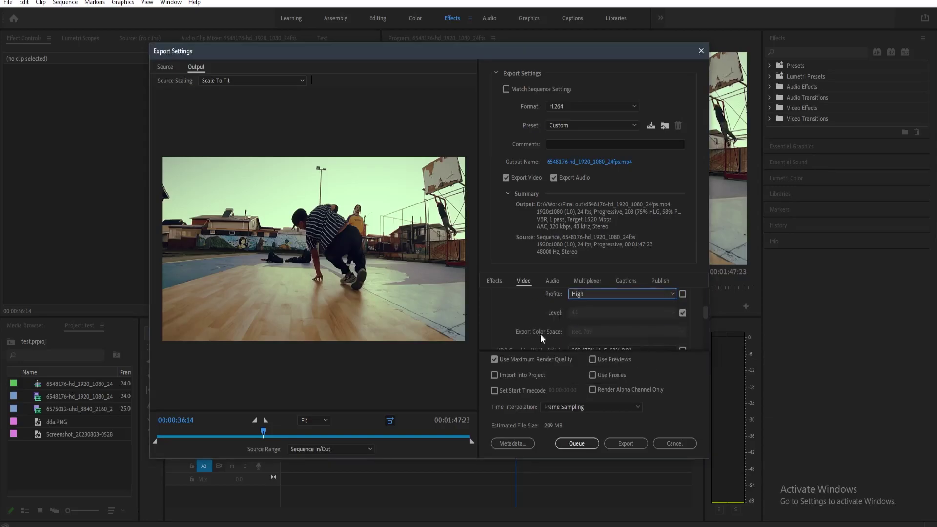
pyautogui.click(683, 314)
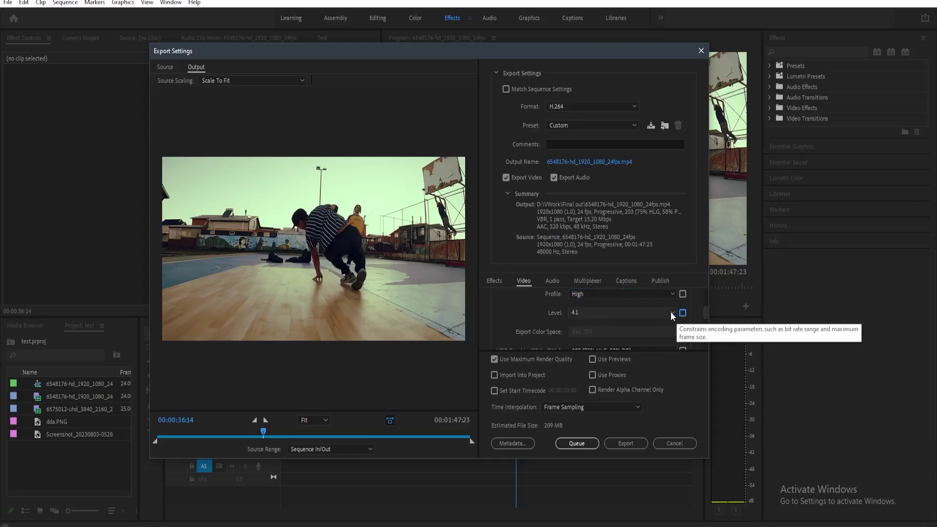
pyautogui.click(670, 313)
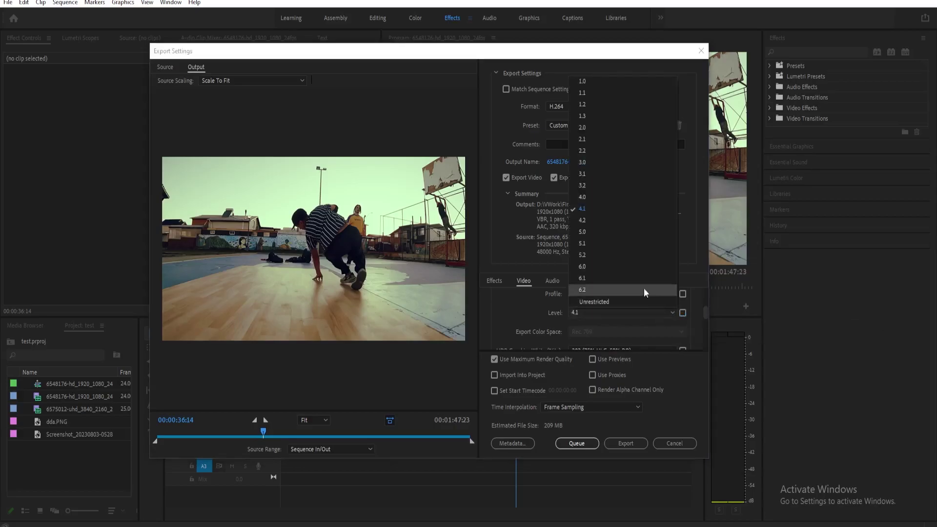
pyautogui.click(595, 220)
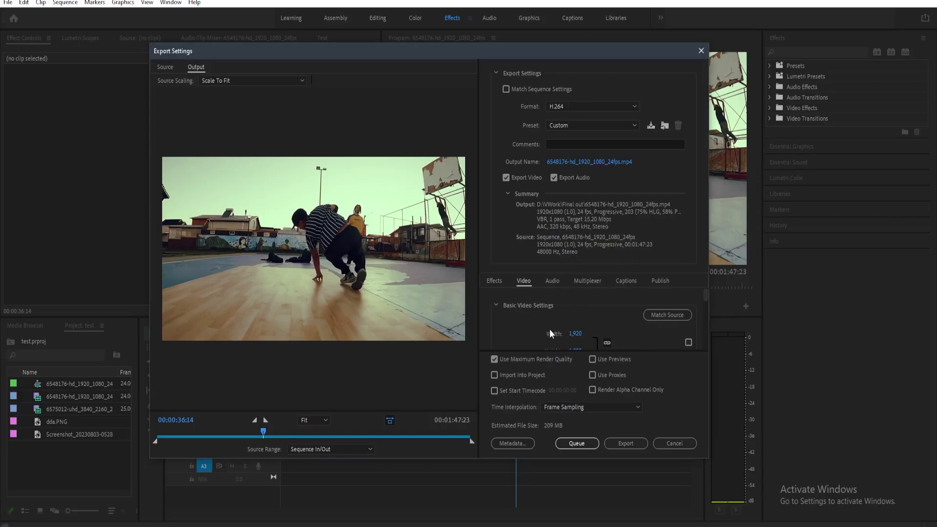
pyautogui.scroll(-6, 556, 329)
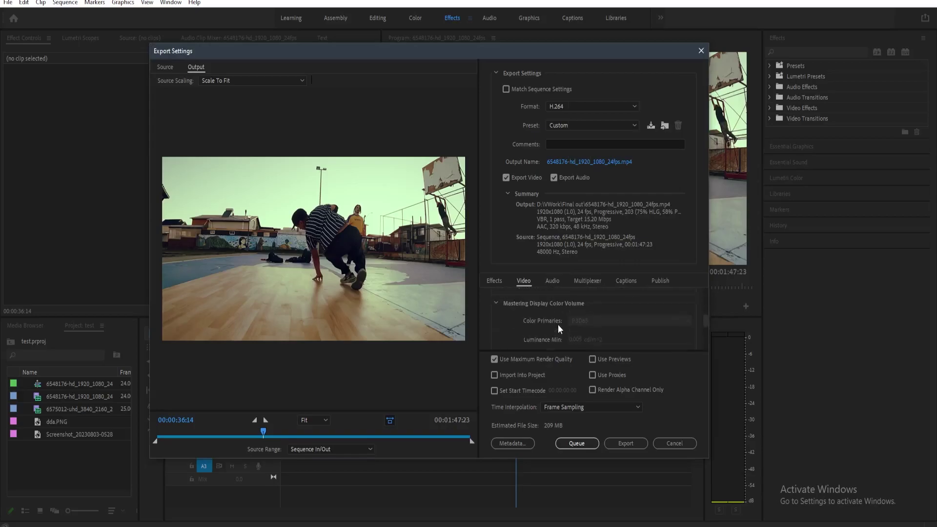
# - Bring up the Bitrate Encoding mode choices under Bitrate Settings, still on VBR, 1 pass
pyautogui.scroll(-5, 559, 325)
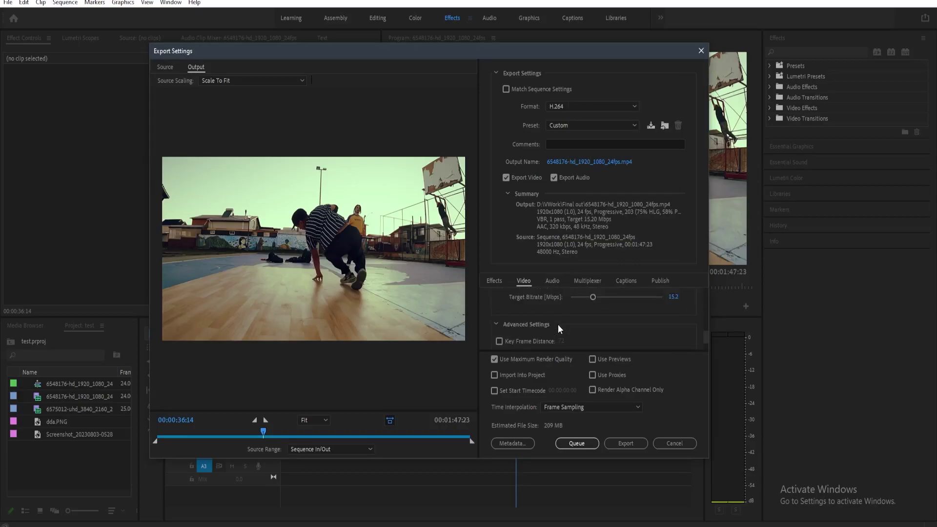
pyautogui.scroll(2, 558, 325)
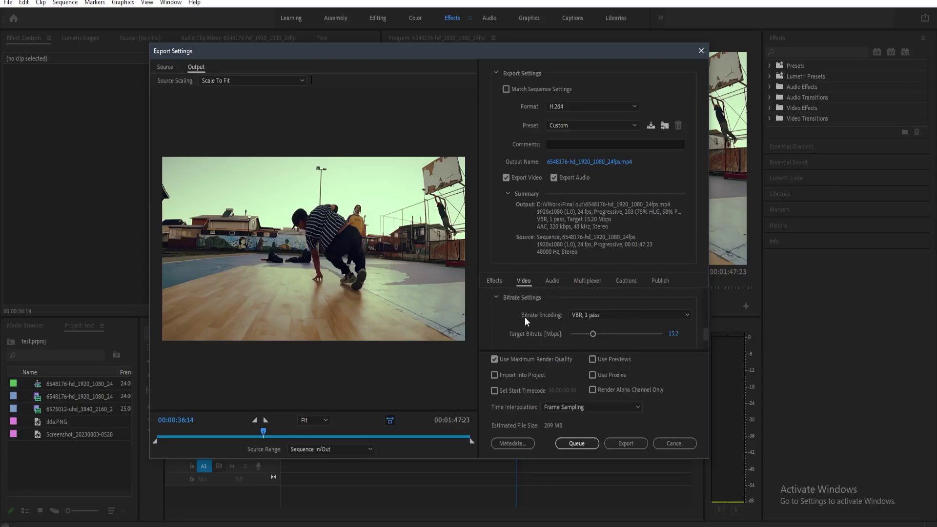
pyautogui.click(618, 315)
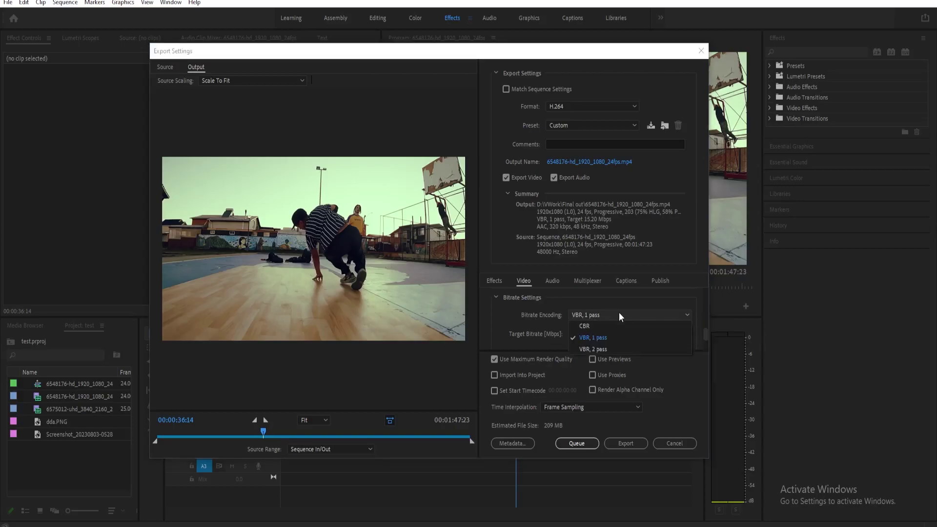
# - Set Bitrate Encoding to VBR, 2 pass
pyautogui.click(599, 349)
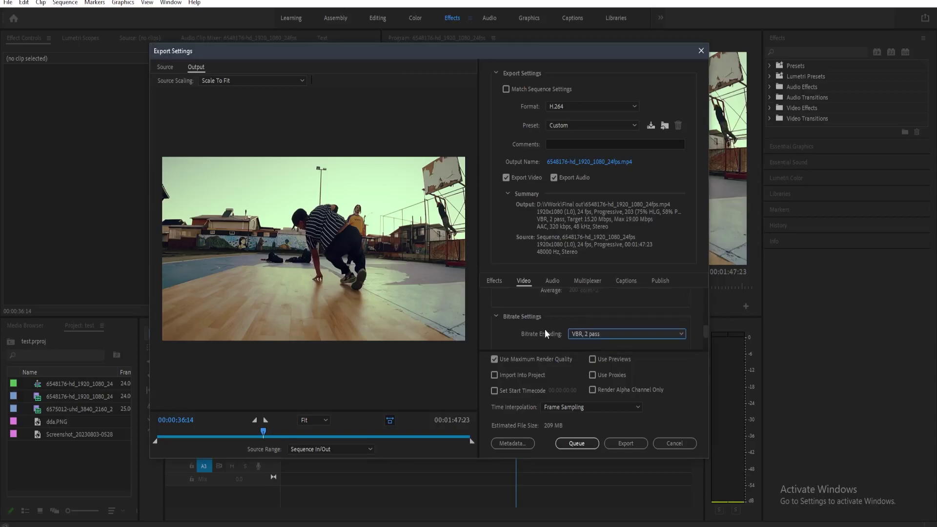
pyautogui.scroll(-1, 527, 330)
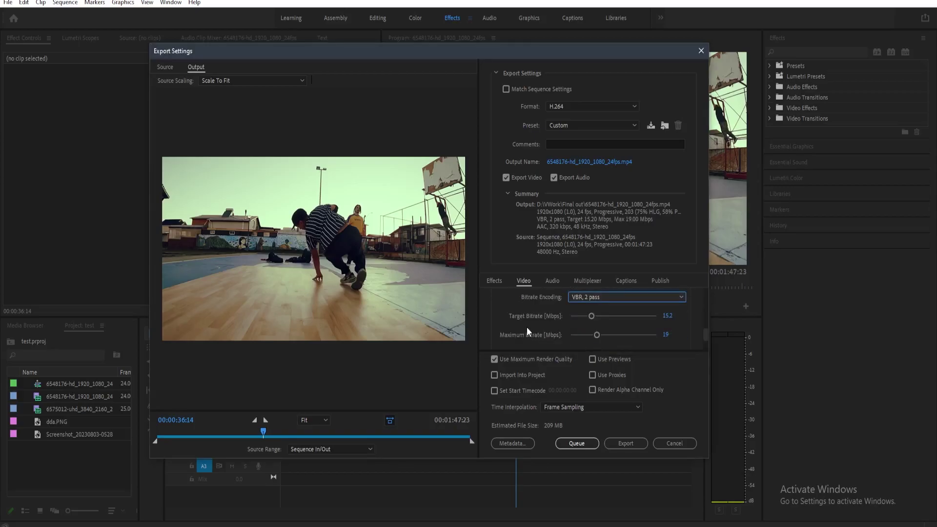
pyautogui.scroll(1, 518, 317)
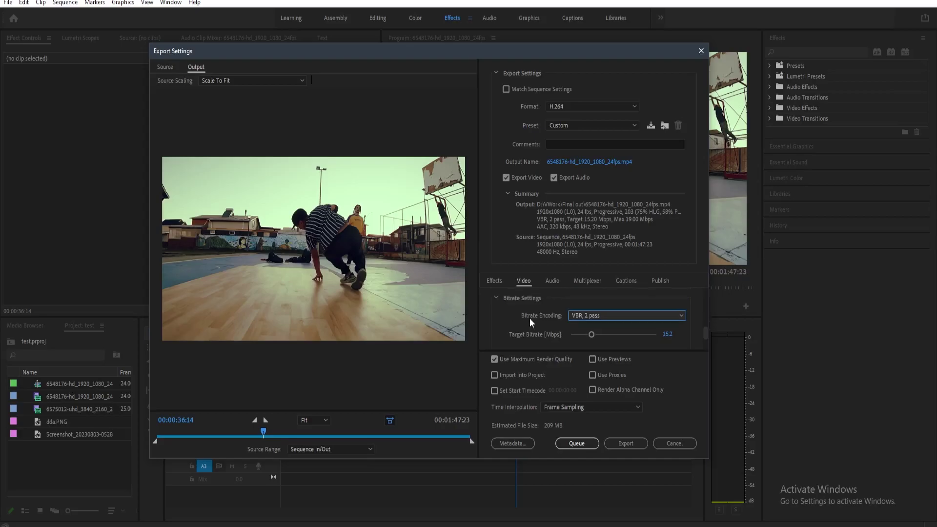
pyautogui.scroll(-1, 522, 327)
pyautogui.scroll(1, 522, 327)
pyautogui.scroll(-1, 525, 333)
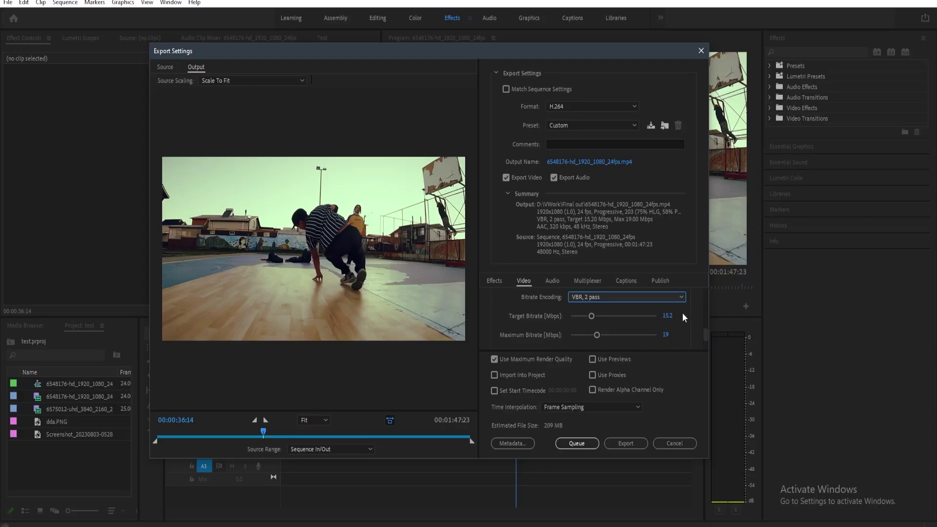
# - Set the target bitrate to 8 Mbps, bringing the estimated file size to 112 MB
pyautogui.click(667, 316)
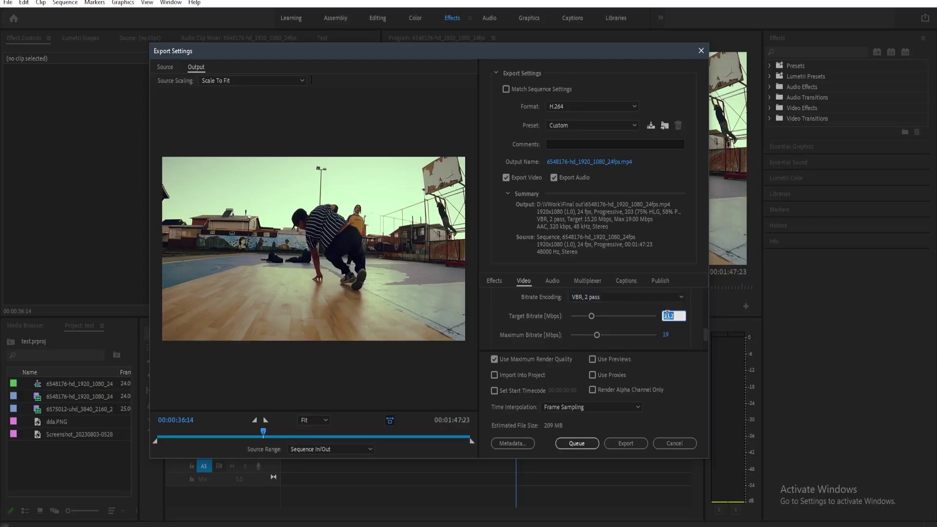
pyautogui.write('8')
pyautogui.press('Return')
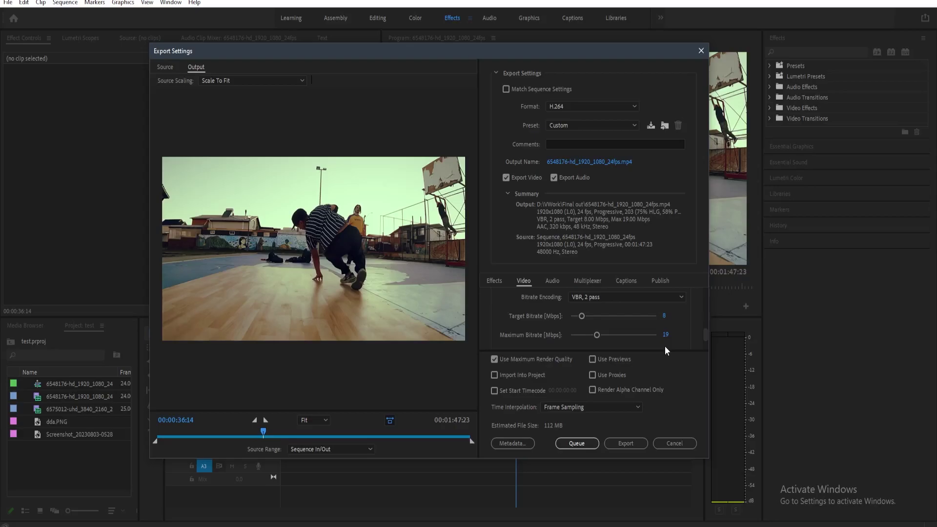
# - Switch to the Audio settings and keep the AAC audio bitrate at 320 kbps
pyautogui.scroll(-5, 665, 347)
pyautogui.scroll(2, 701, 335)
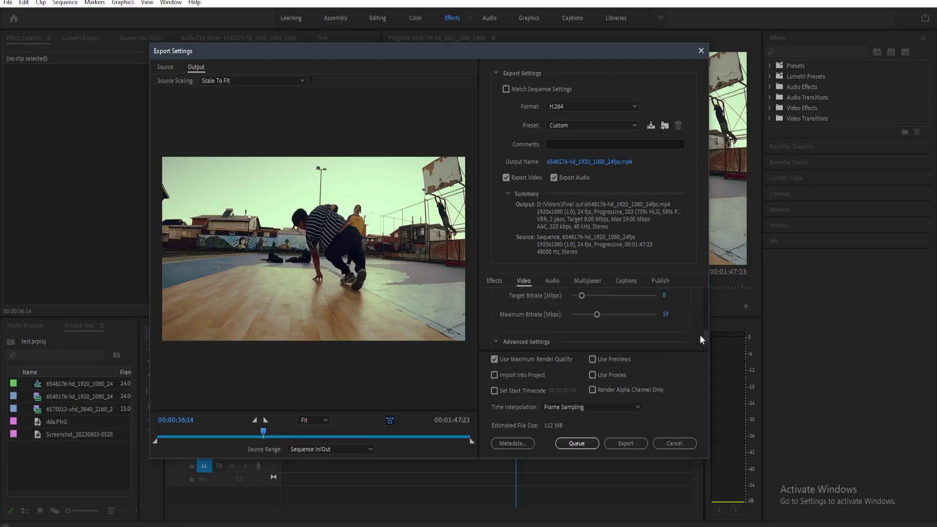
pyautogui.click(554, 281)
pyautogui.scroll(-4, 582, 313)
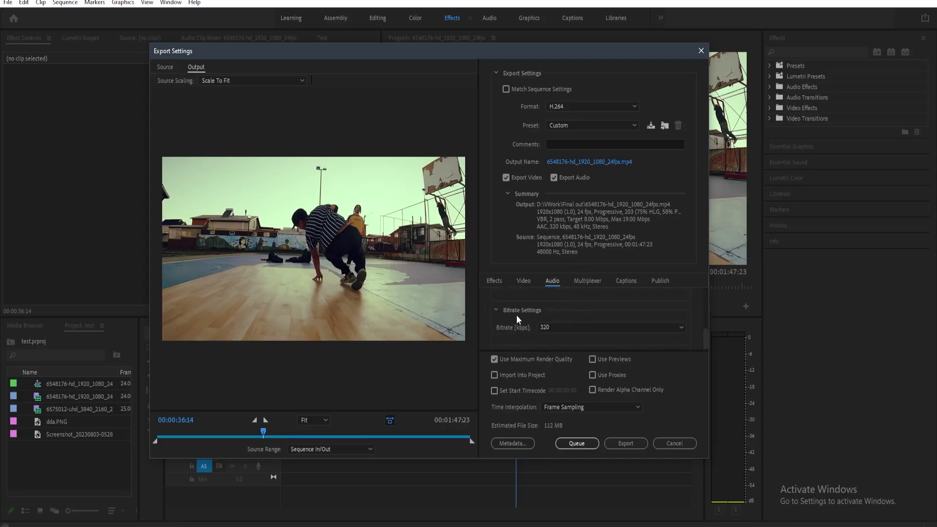
pyautogui.click(546, 328)
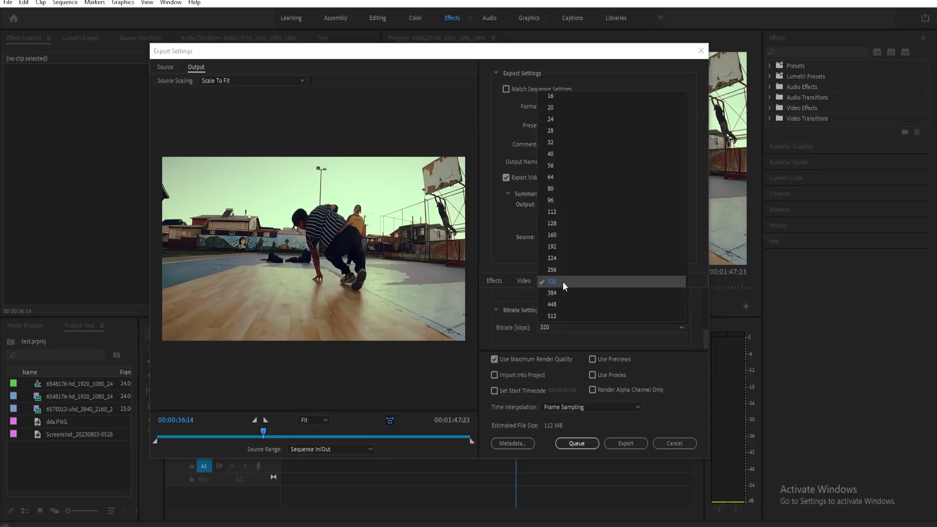
pyautogui.click(517, 312)
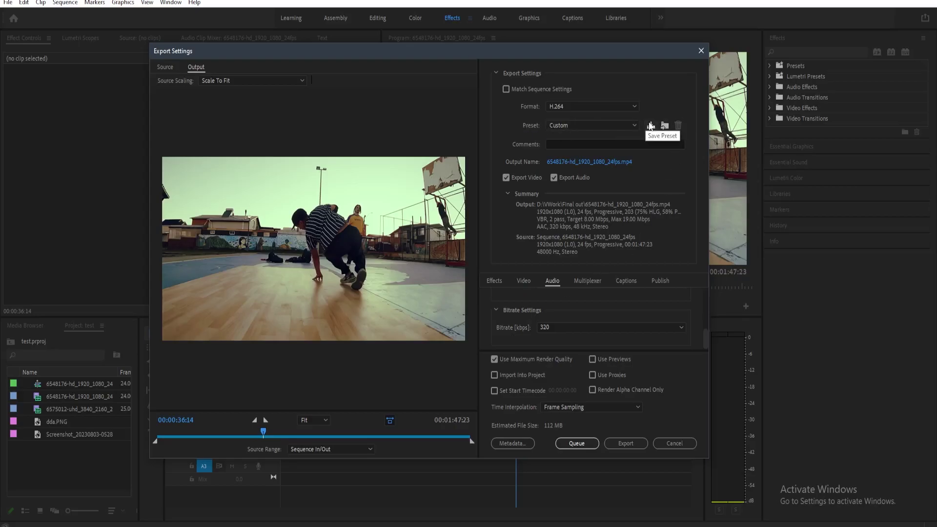
# - Save the settings as a preset named 'Best Preset' and confirm it is the selected preset
pyautogui.click(651, 126)
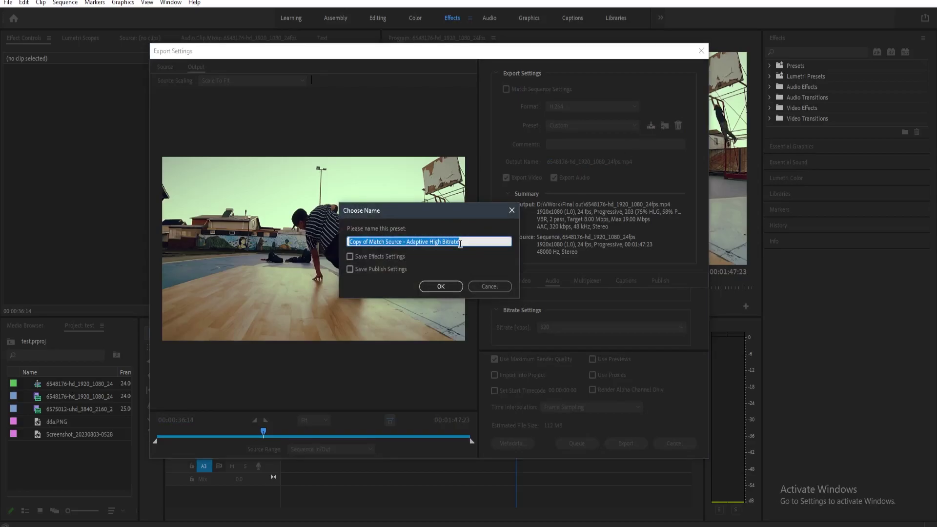
pyautogui.write('Best Preset')
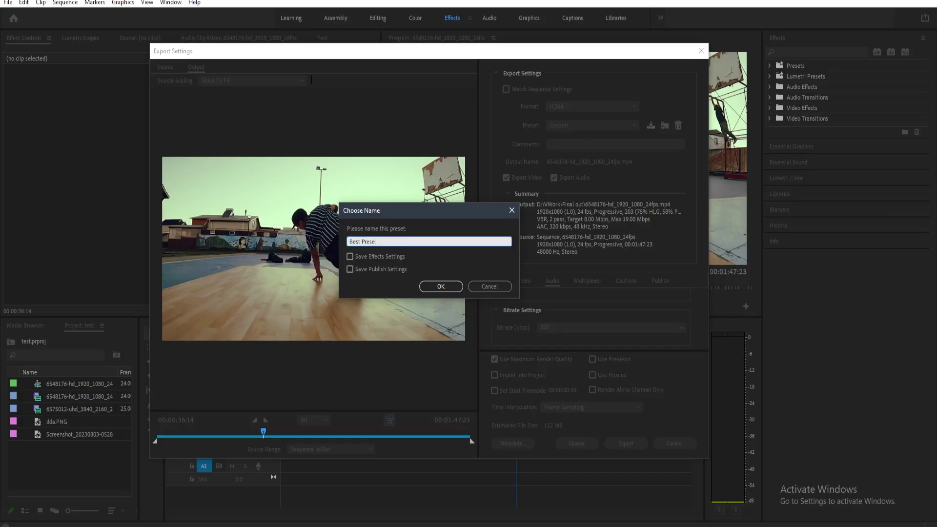
pyautogui.click(441, 286)
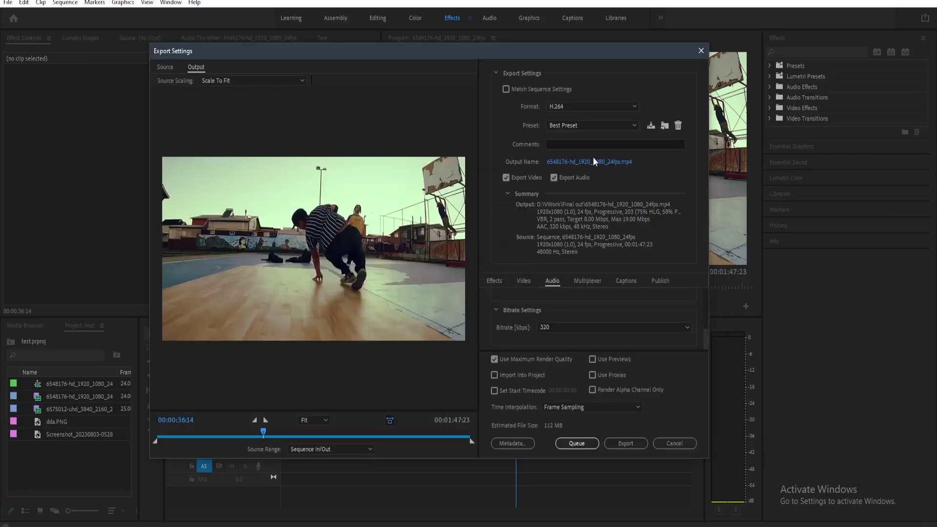
pyautogui.click(590, 126)
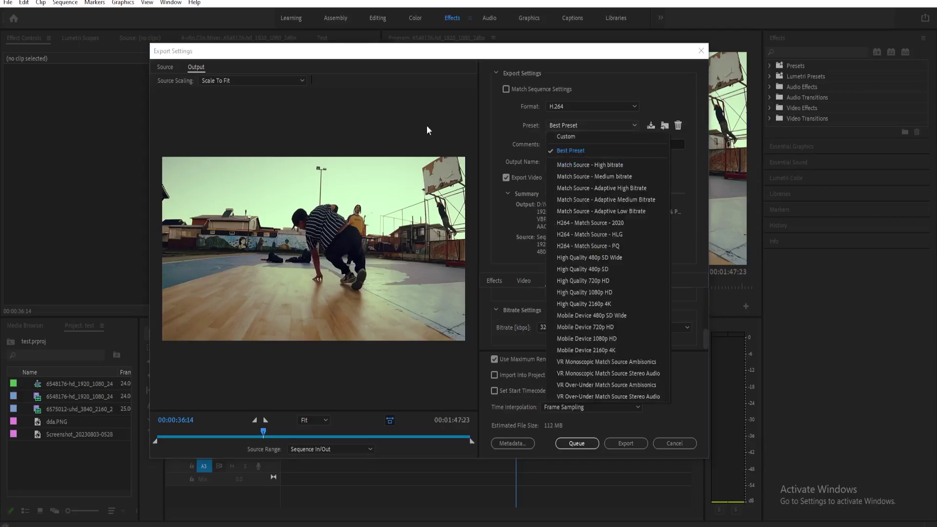
pyautogui.click(495, 139)
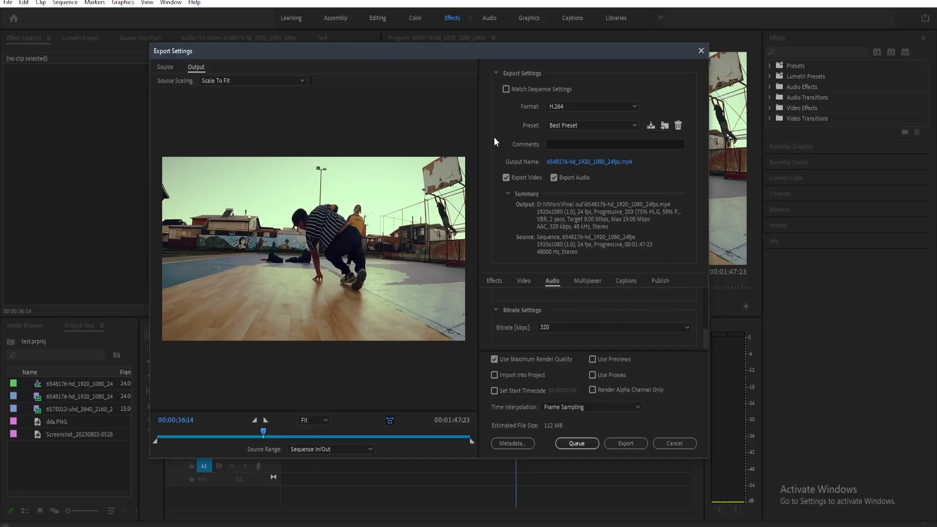